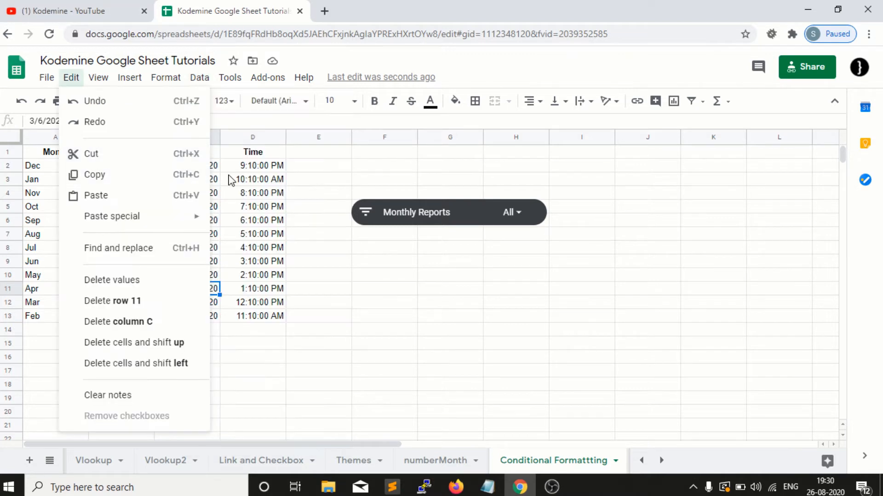
Create a new filter view for the monthly sales table, starting from the Month header cell
left_click(229, 180)
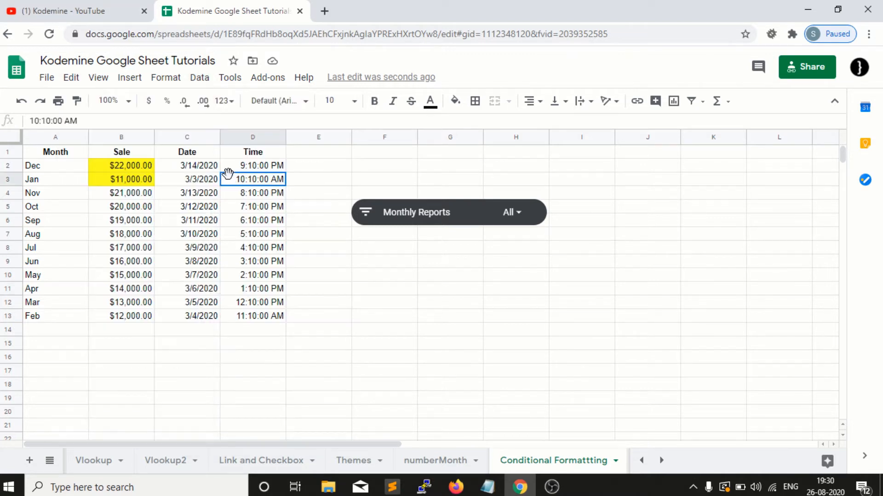
left_click(81, 156)
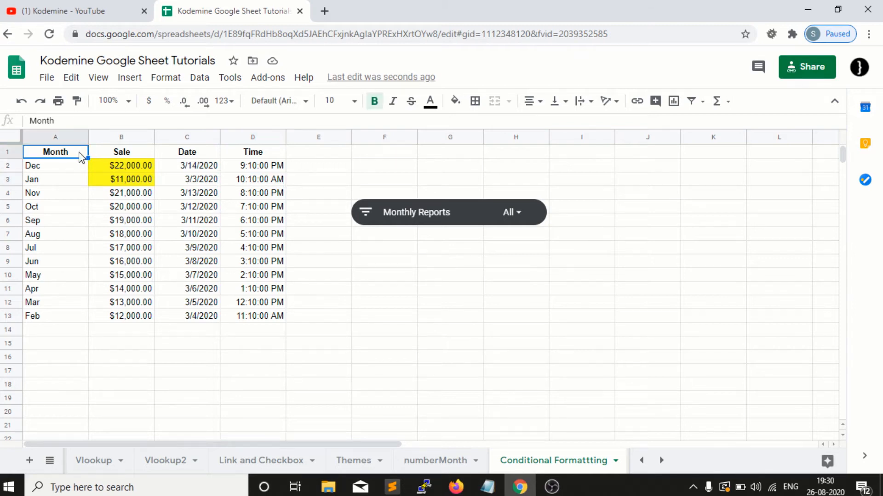
left_click(199, 79)
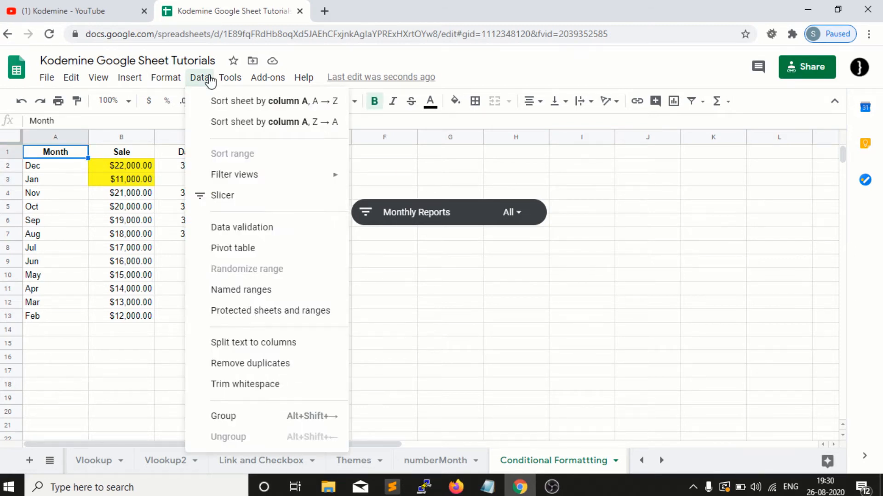
mouse_move(230, 77)
mouse_move(200, 83)
mouse_move(246, 184)
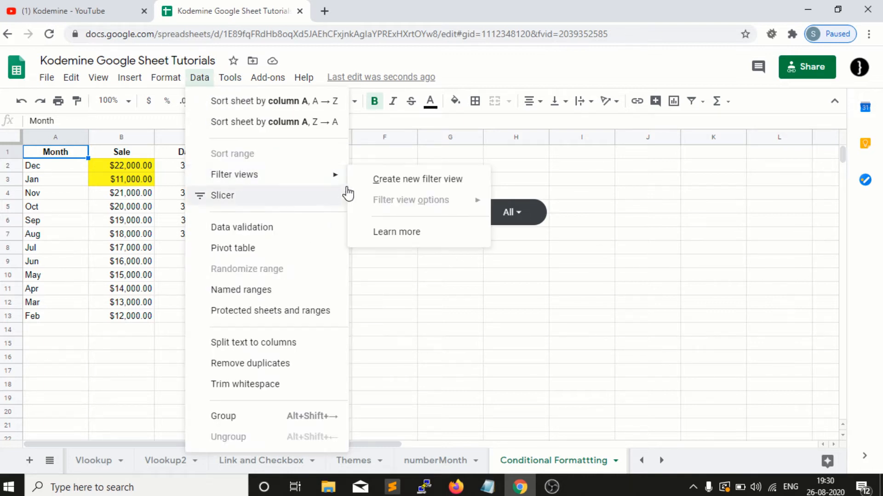
left_click(380, 189)
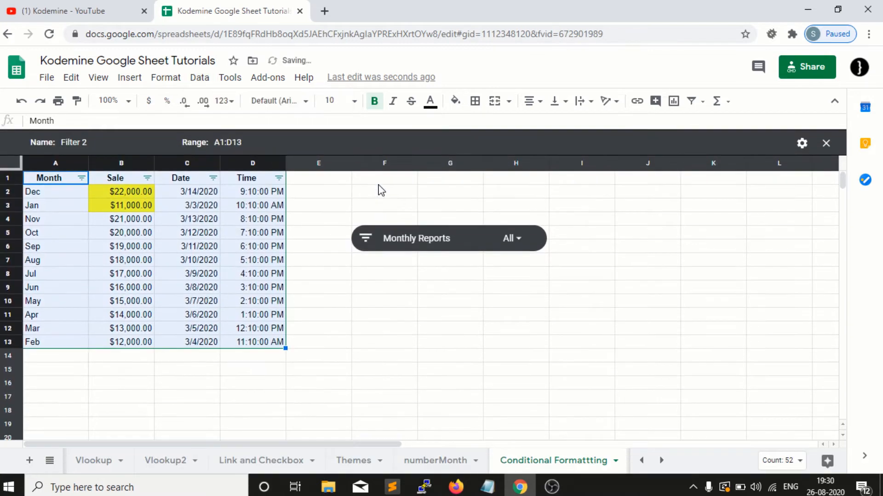
Rename the new filter view as Morethan15K
left_click(117, 140)
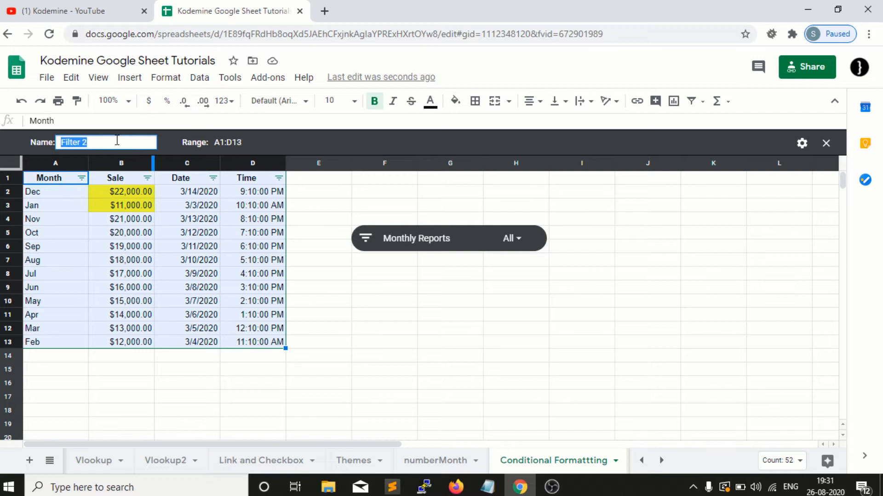
type("Moretha")
type("n")
type("%")
key("BackSpace")
type("5K")
key("BackSpace")
key("BackSpace")
type("15K")
key("Return")
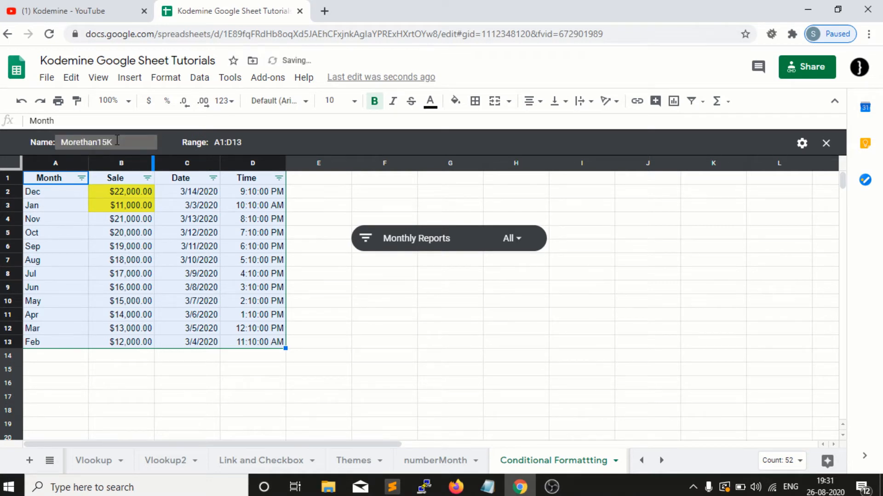
Filter the Sale column by condition to show only values greater than 15000
left_click(147, 178)
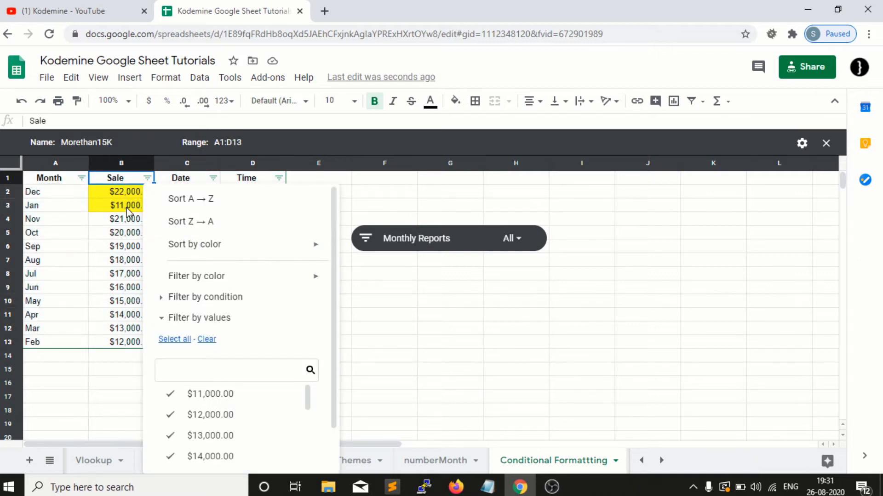
left_click(219, 374)
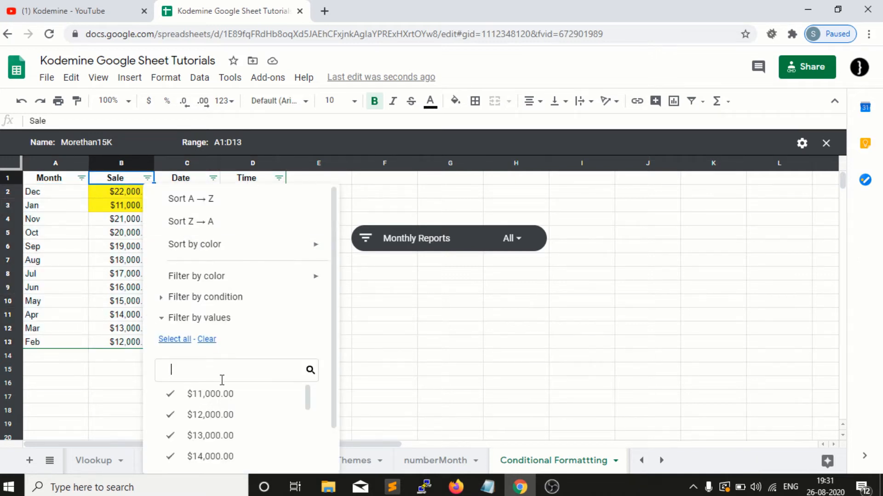
left_click(223, 299)
left_click(214, 324)
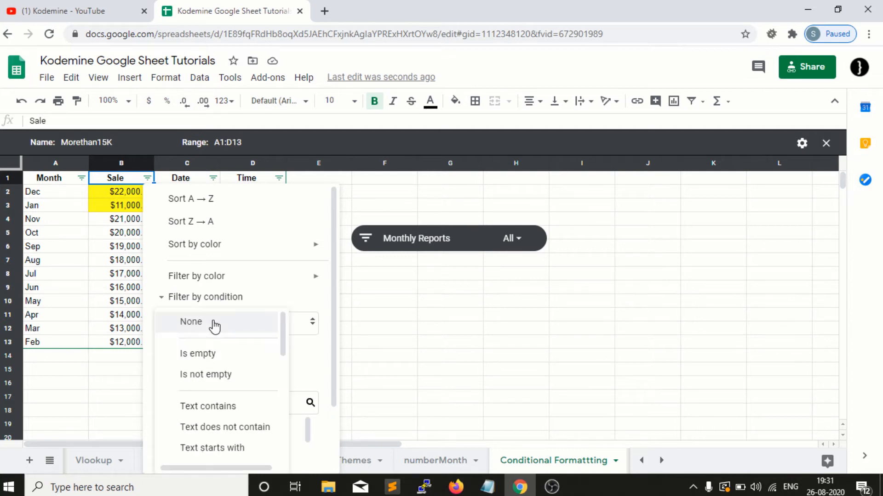
scroll(212, 368, "down", 5)
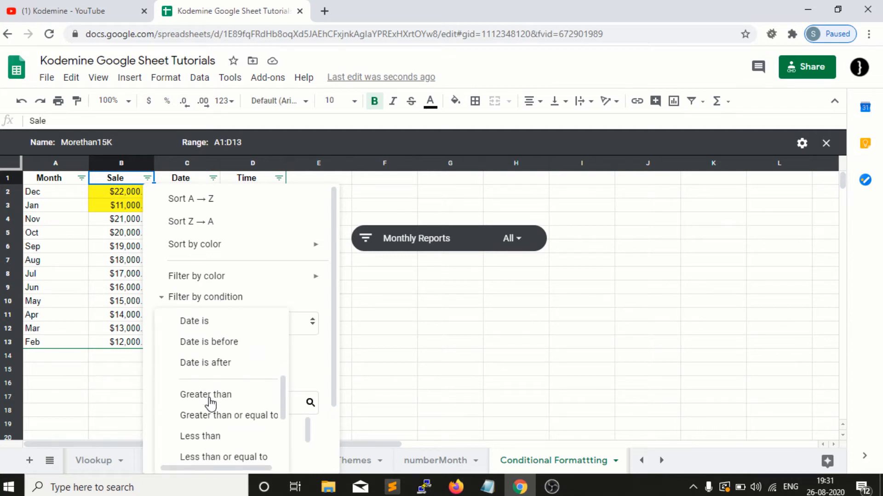
left_click(226, 396)
left_click(220, 353)
type("15000")
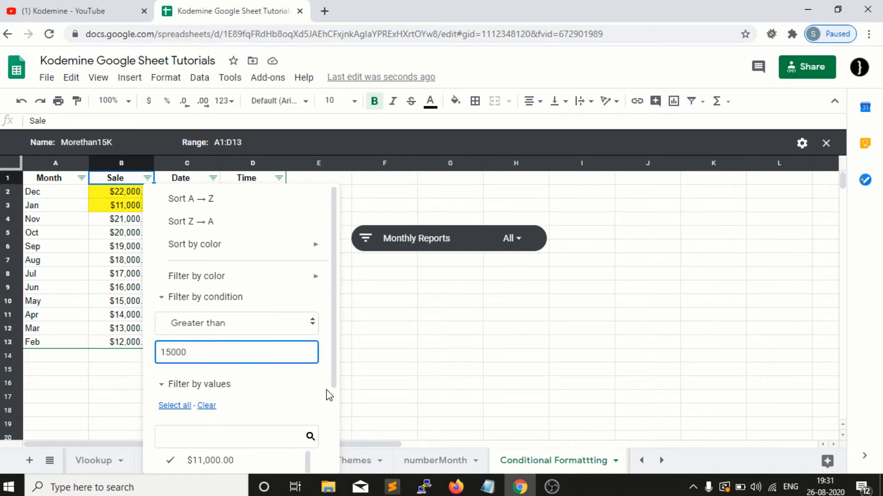
scroll(327, 394, "down", 3)
left_click(295, 453)
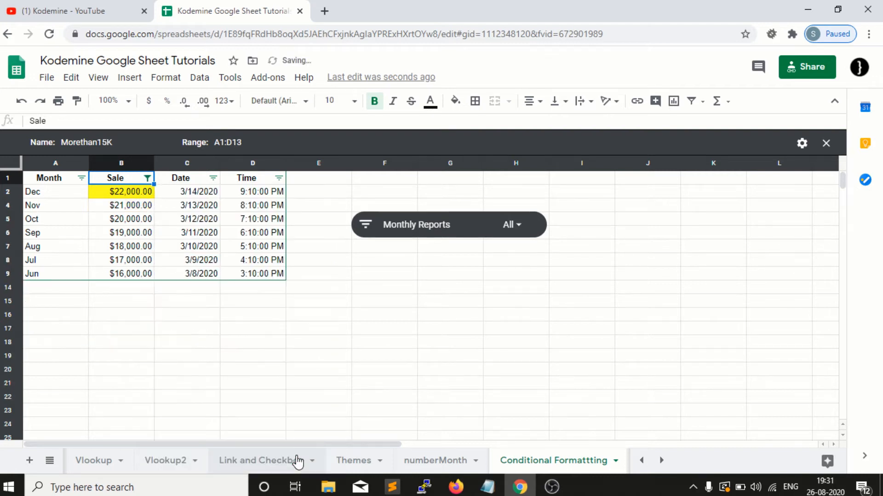
Create a second filter view with the July Sale cell in the filtered table selected
left_click(143, 261)
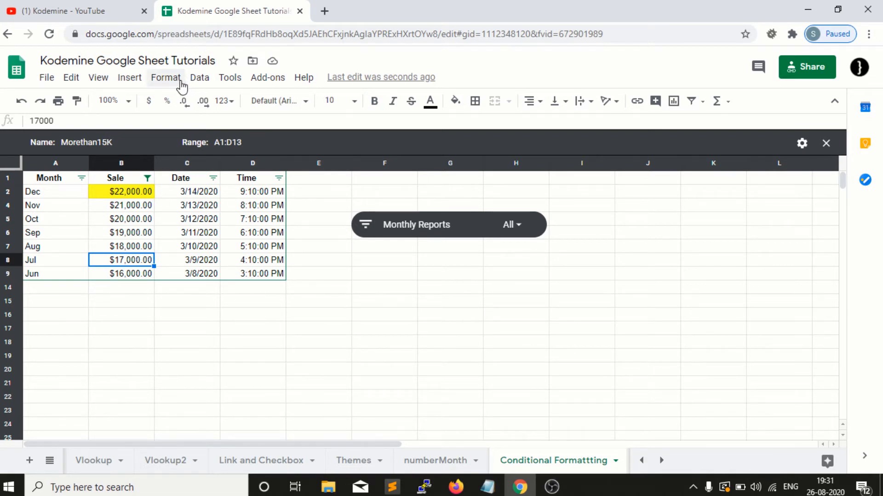
left_click(198, 82)
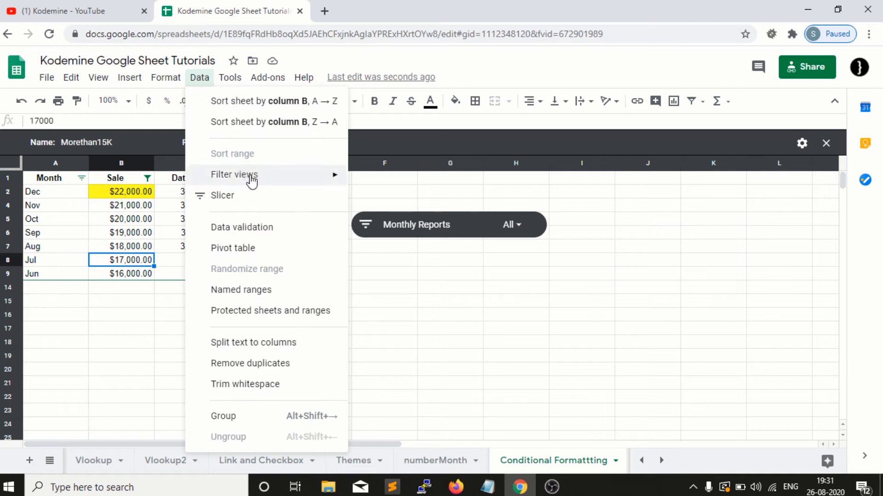
mouse_move(252, 180)
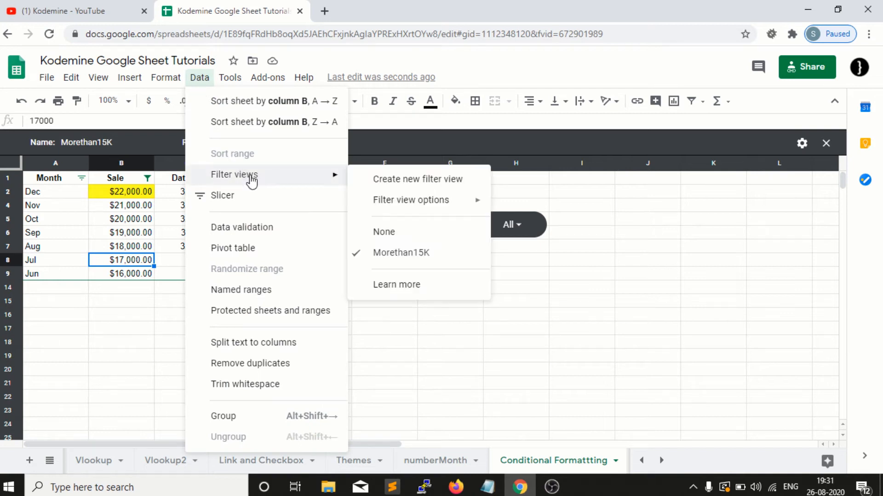
left_click(422, 189)
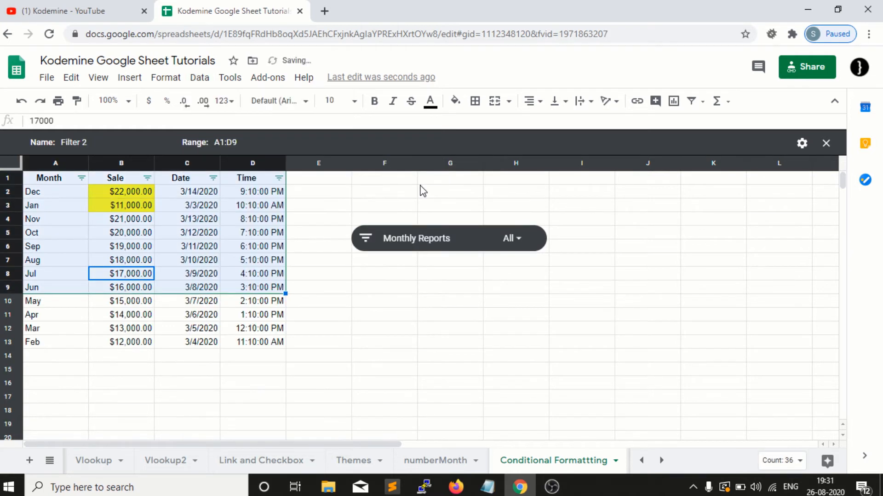
Rename the second filter view as Lessthan15K
left_click(88, 142)
double_click(87, 143)
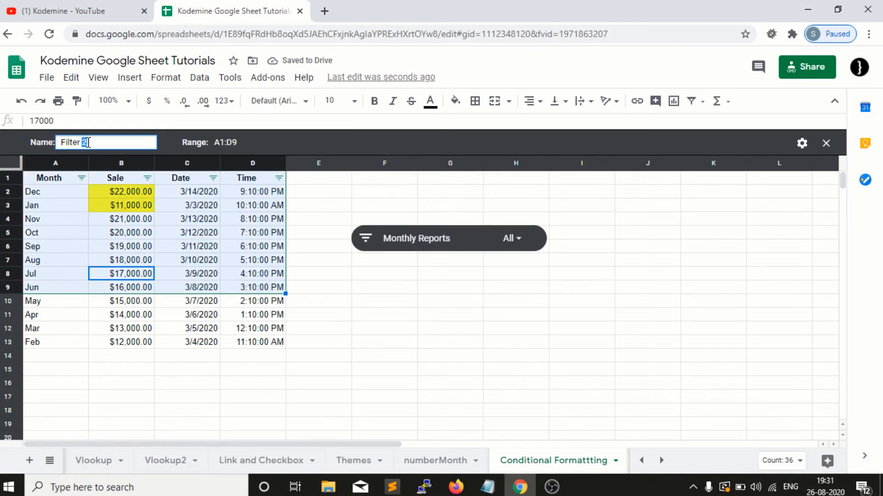
triple_click(88, 142)
type("Lessthan")
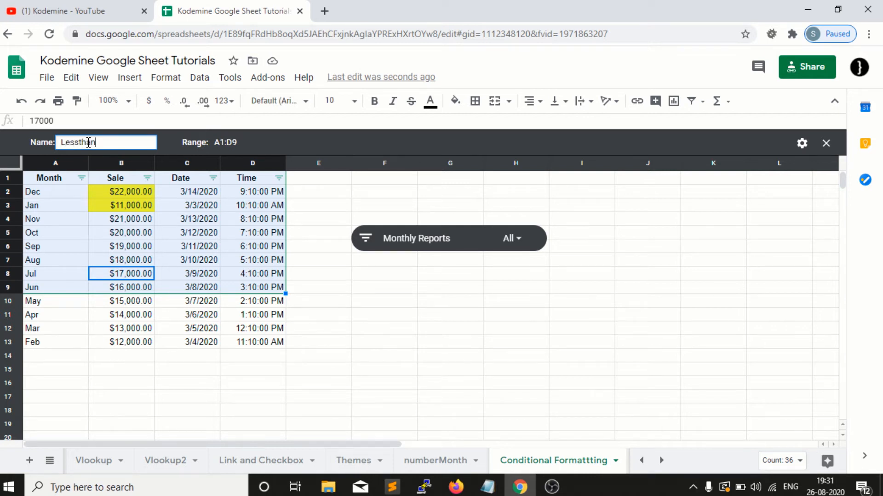
type("15K")
key("Return")
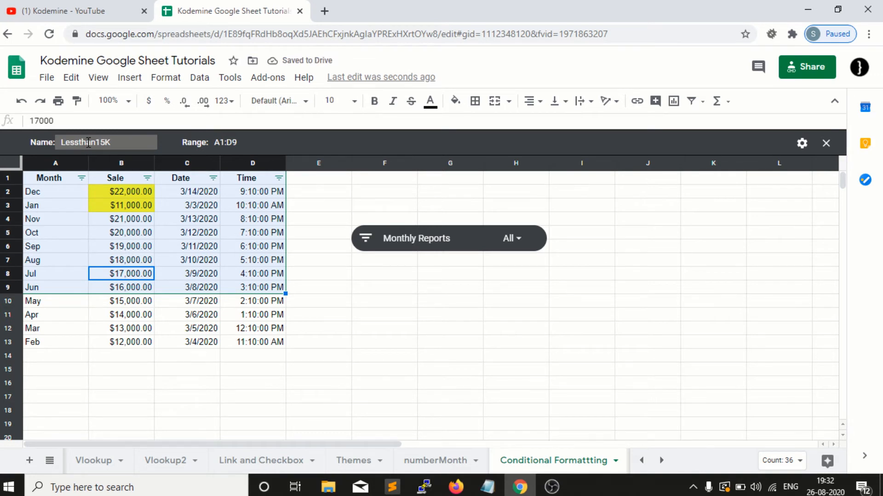
Filter the Sale column in the Lessthan15K view by condition to values less than 15000
left_click(147, 179)
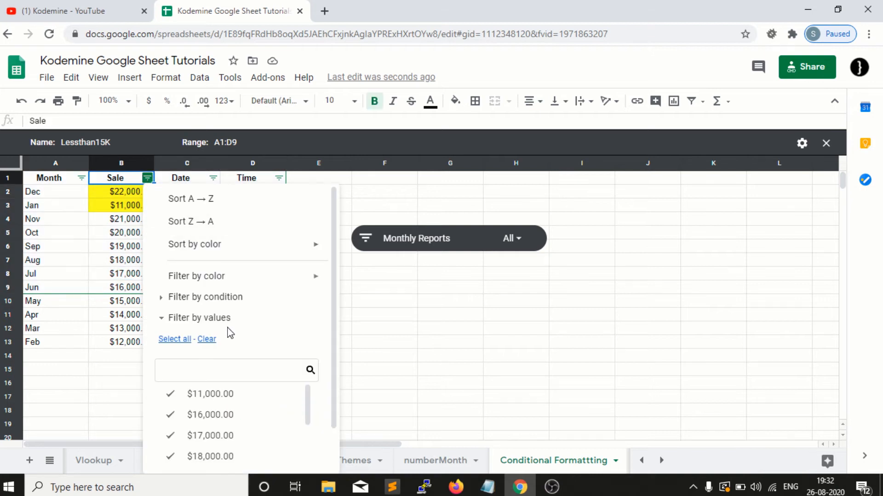
left_click(165, 298)
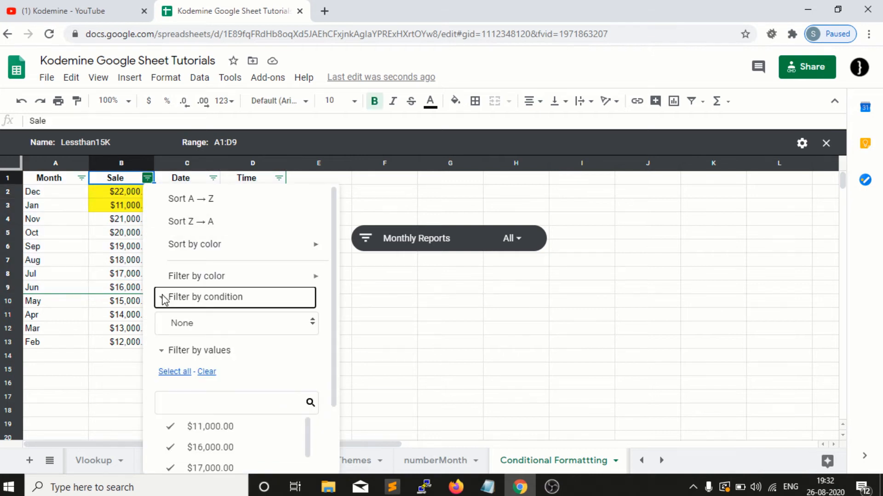
left_click(197, 330)
scroll(211, 393, "down", 5)
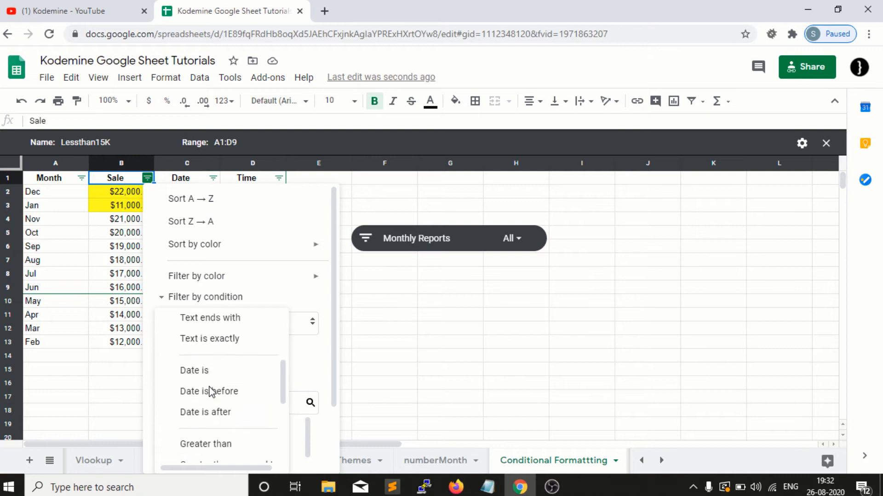
left_click(210, 395)
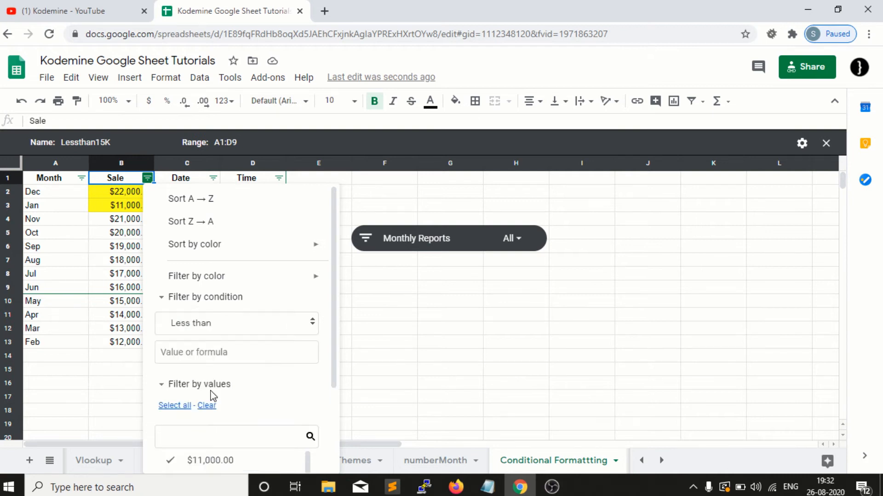
left_click(231, 348)
type("15000")
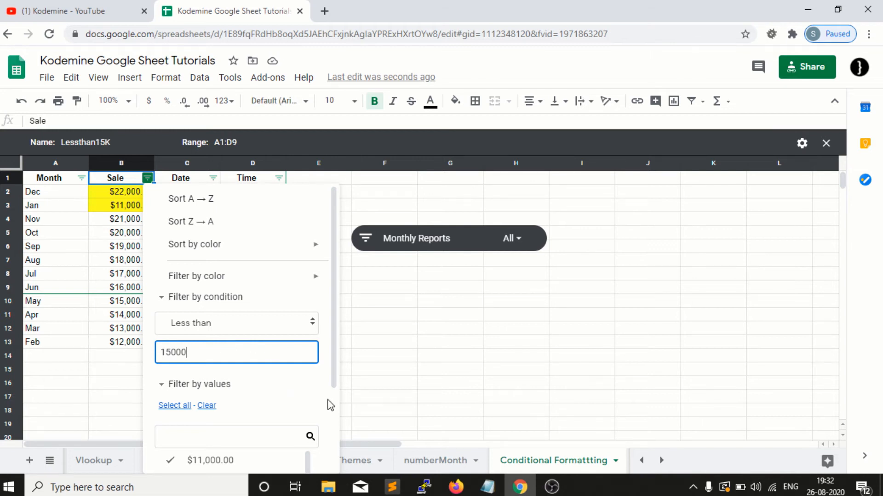
scroll(329, 404, "down", 3)
left_click(298, 462)
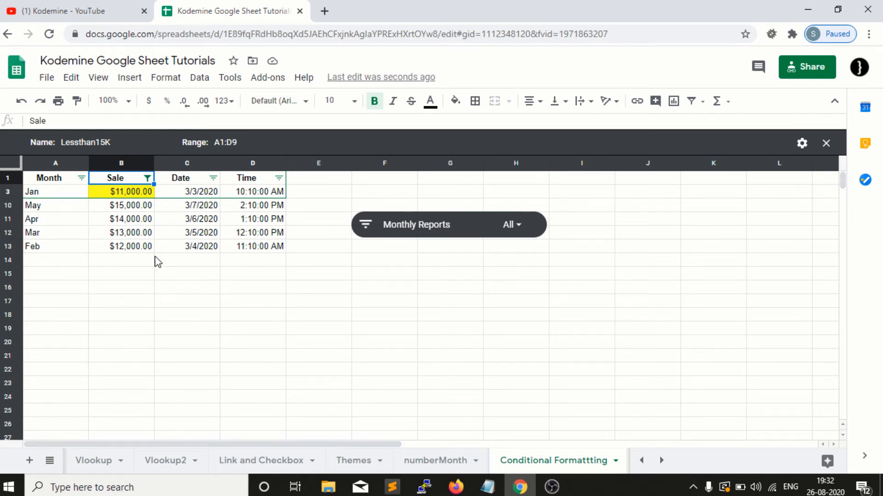
Switch the filter view to None to show the sheet without any filter view
left_click(174, 247)
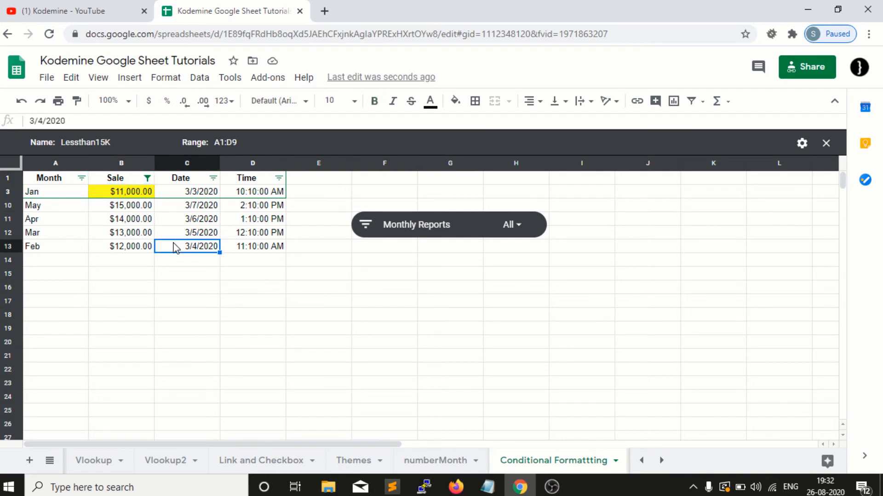
left_click(200, 79)
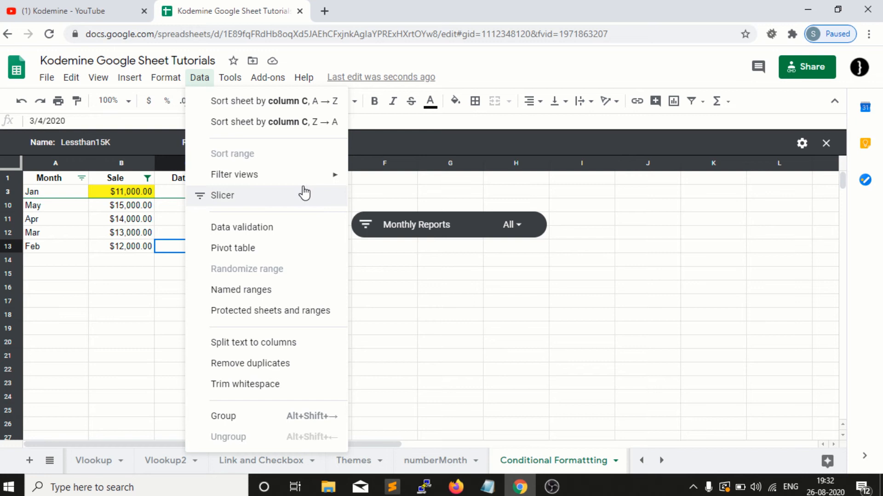
mouse_move(332, 174)
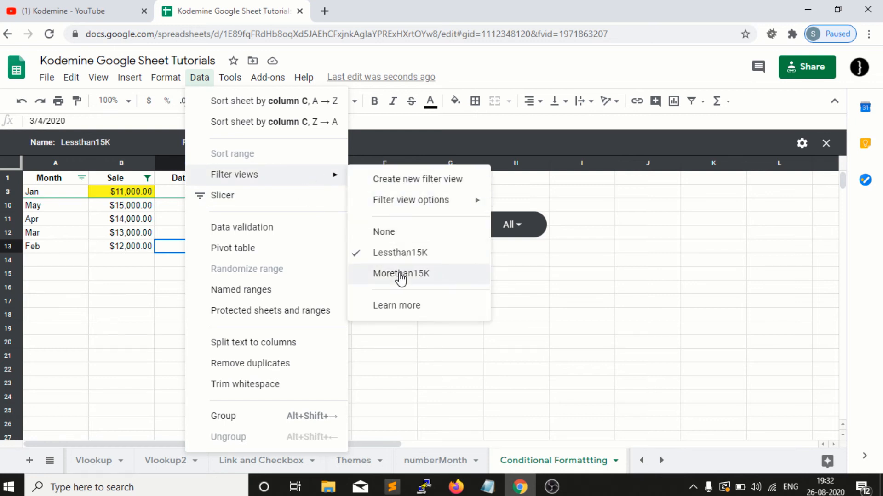
left_click(410, 234)
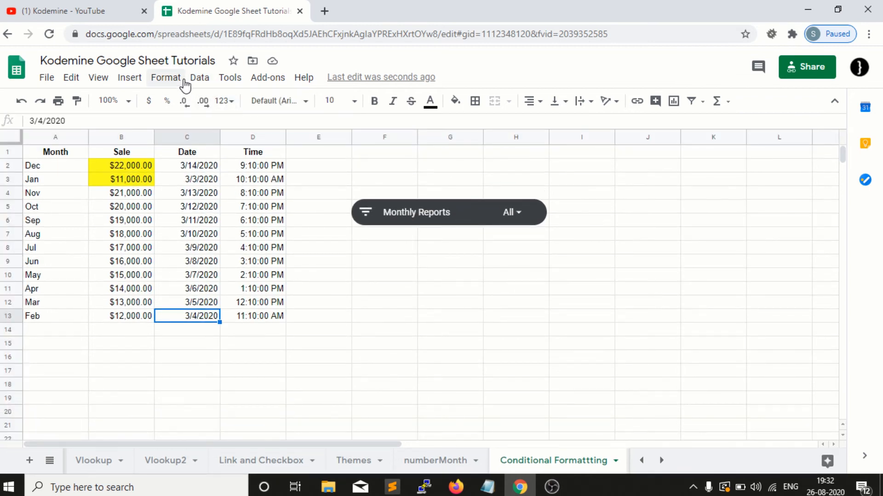
Apply the saved Lessthan15K filter view to the sheet
left_click(197, 84)
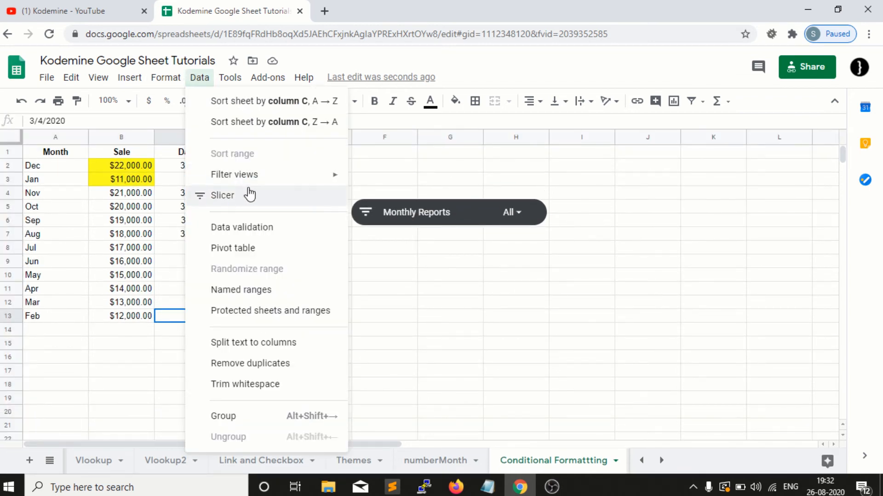
mouse_move(274, 178)
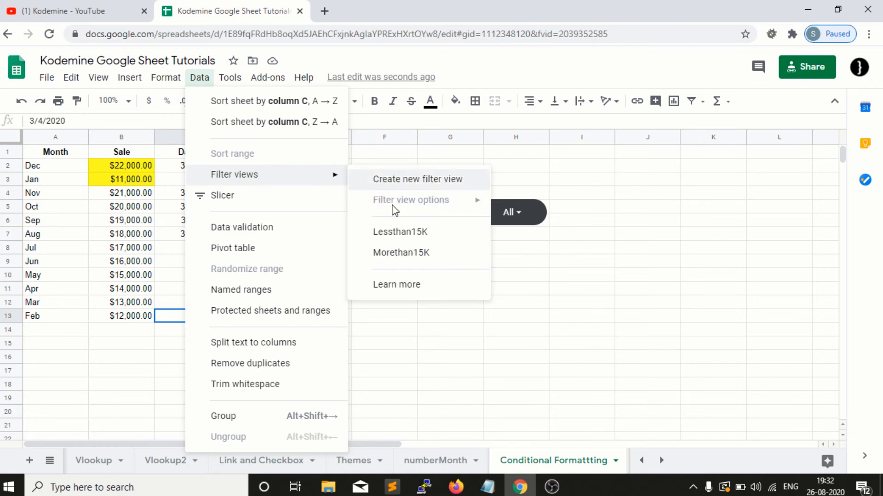
left_click(413, 240)
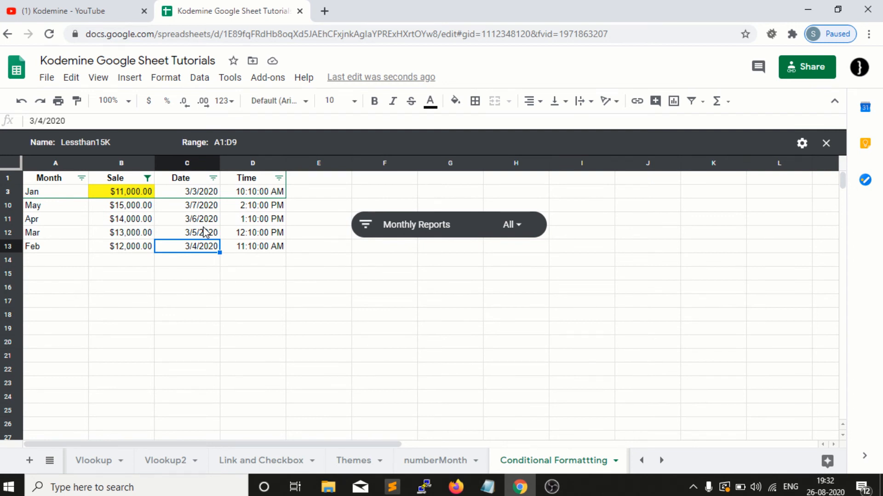
Switch the sheet to the saved Morethan15K filter view
left_click(199, 79)
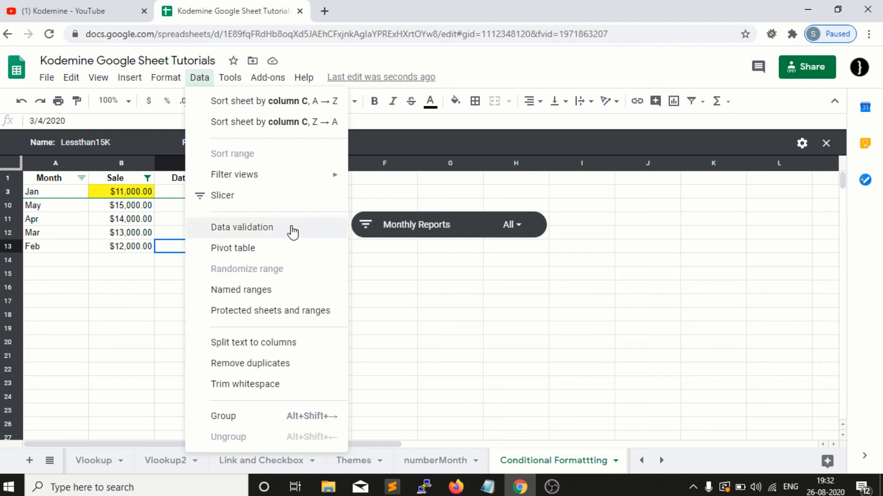
mouse_move(330, 175)
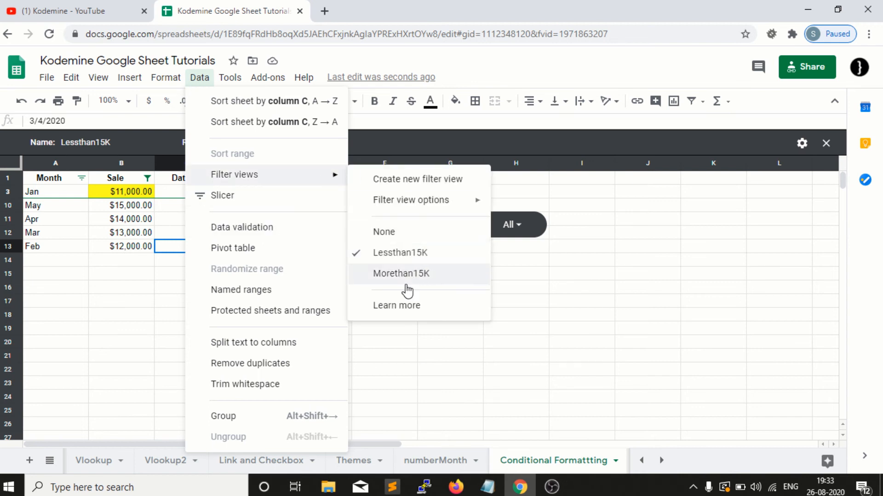
left_click(426, 282)
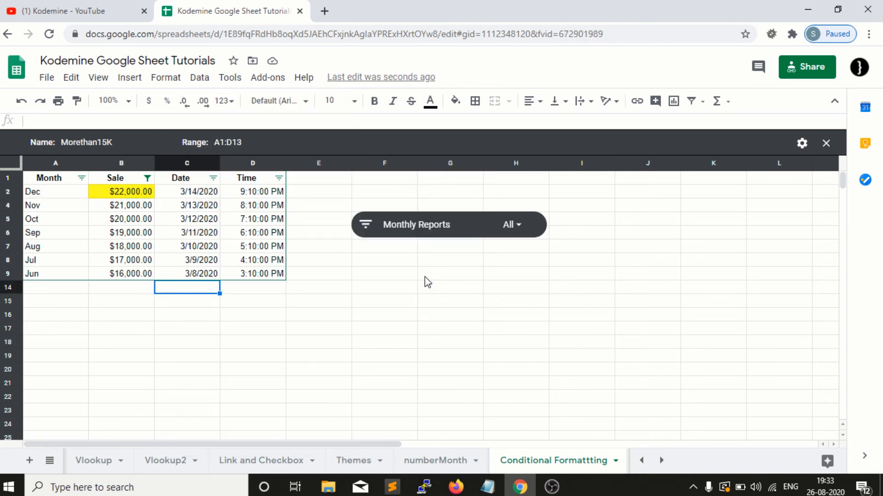